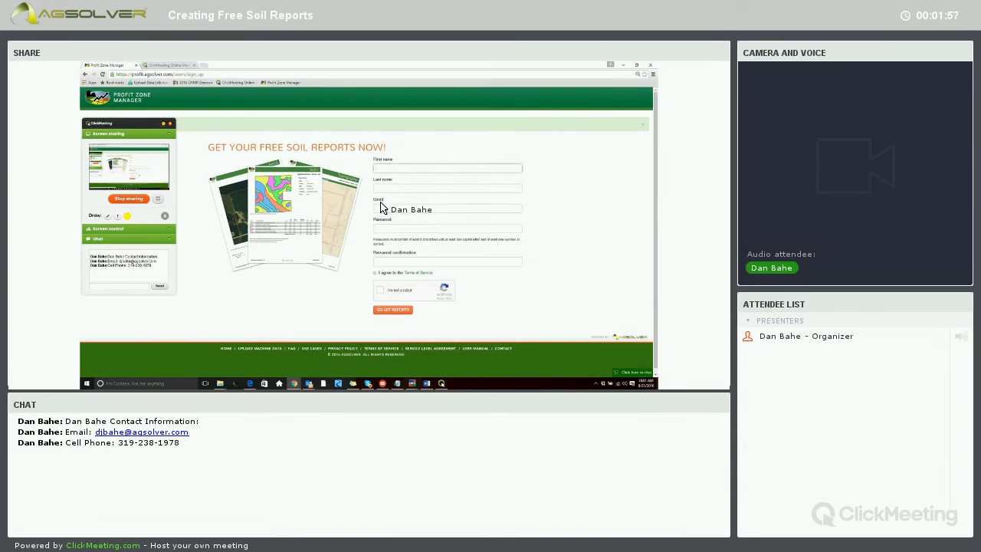
Move from the first name field to the last name field on the sign-up form.
{"action": "key", "text": "Tab"}
{"action": "key", "text": "Tab"}
{"action": "key", "text": "Tab"}
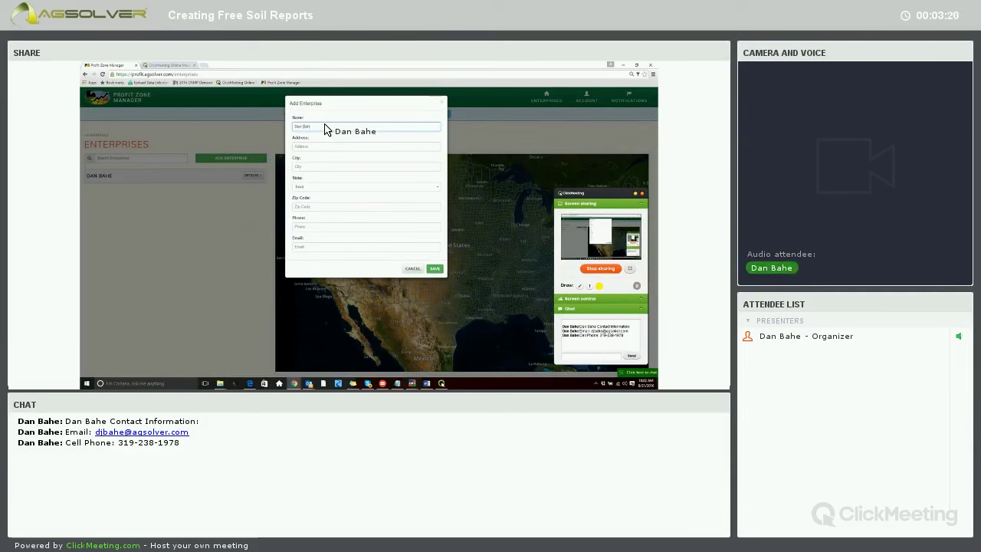
Name the new enterprise 'Farms'.
{"action": "left_click", "coordinate": [337, 131]}
{"action": "type", "text": "Farms"}
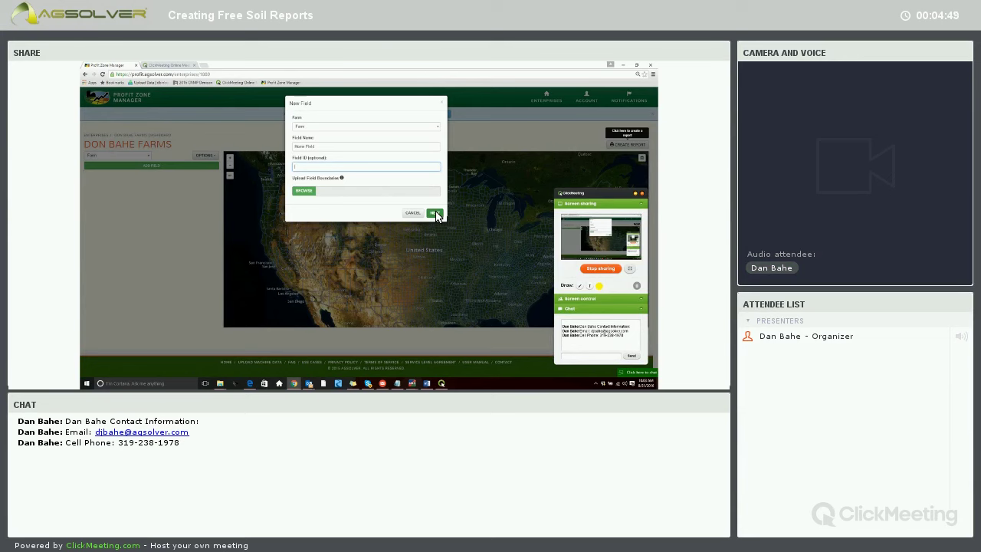
Confirm the field details, close the boundary instructions, and begin searching the farm's address on the map.
{"action": "left_click", "coordinate": [435, 213]}
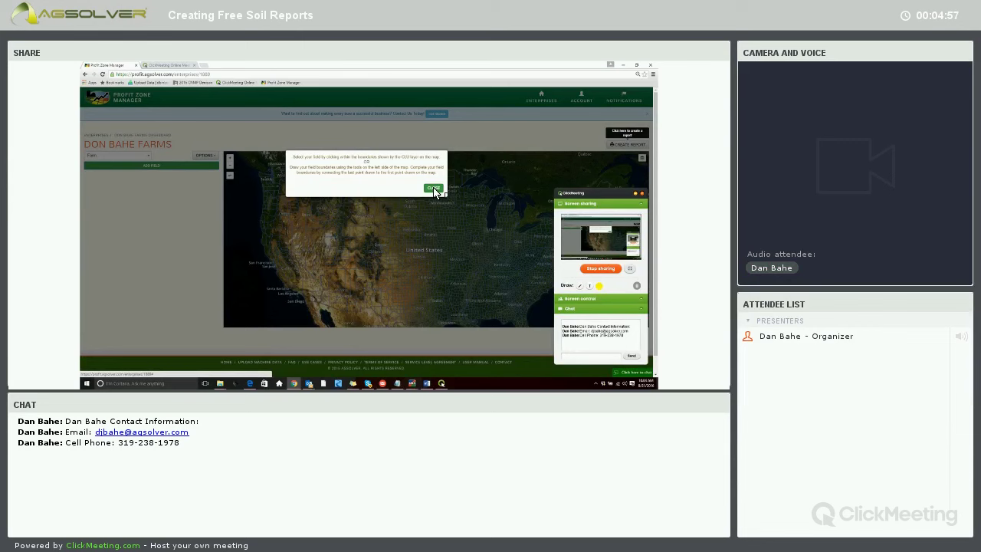
{"action": "left_click", "coordinate": [429, 189]}
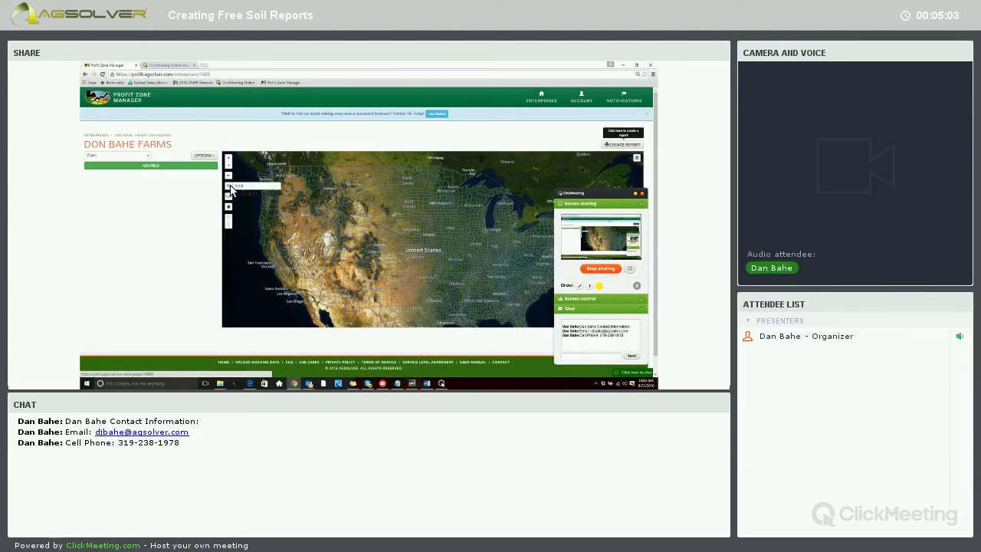
{"action": "type", "text": "2406"}
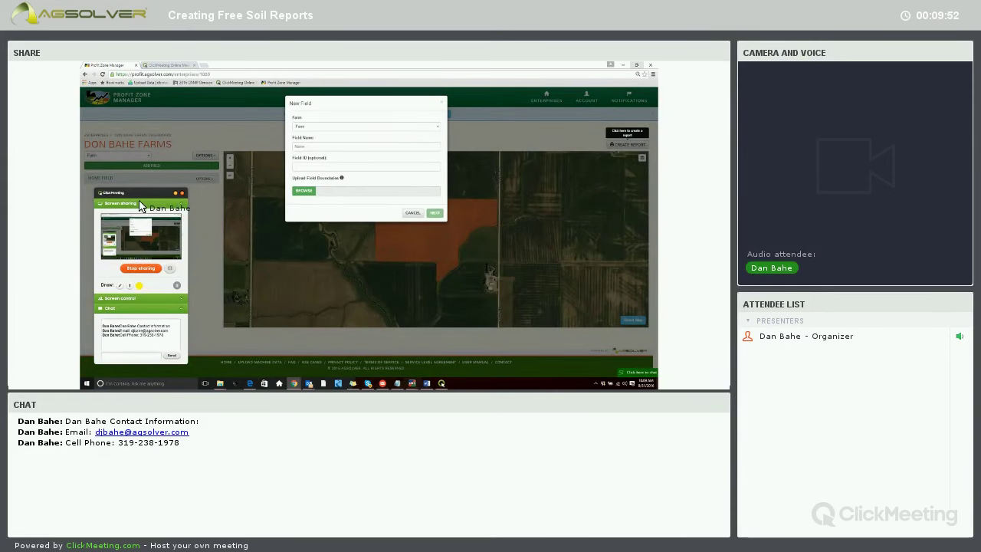
Enter the new field's name, typing 'West 40' and then trimming part of it.
{"action": "left_click", "coordinate": [316, 147]}
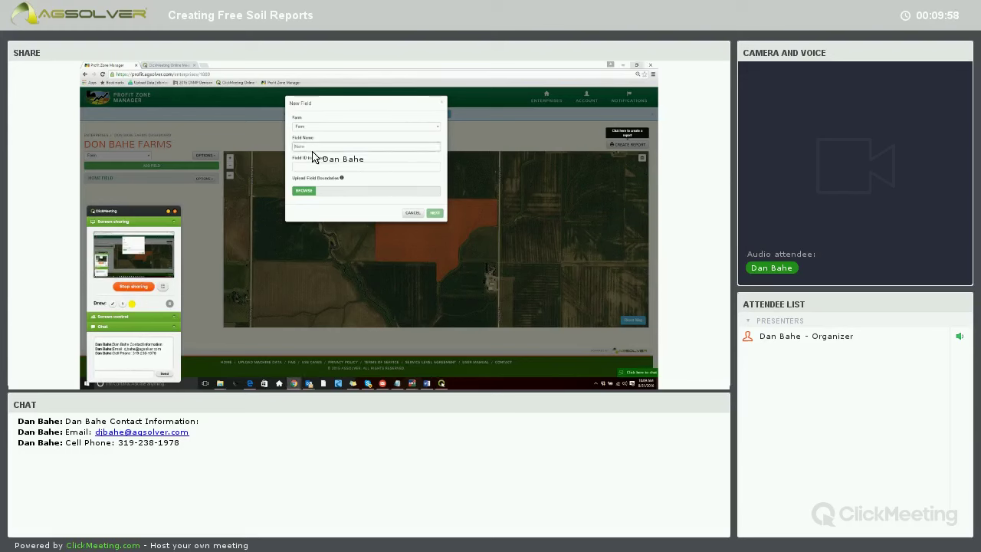
{"action": "type", "text": "We"}
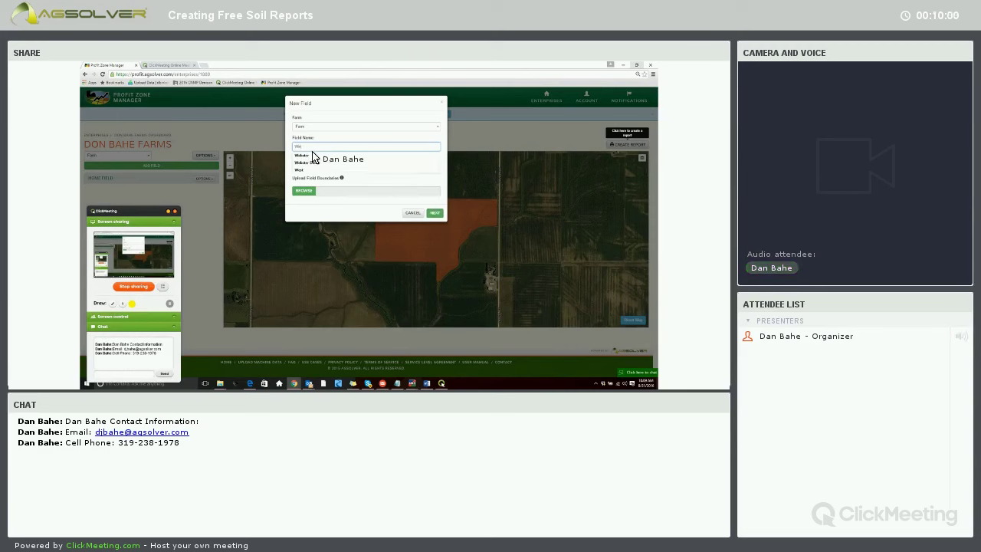
{"action": "type", "text": "st 40"}
{"action": "key", "text": "BackSpace"}
{"action": "key", "text": "BackSpace"}
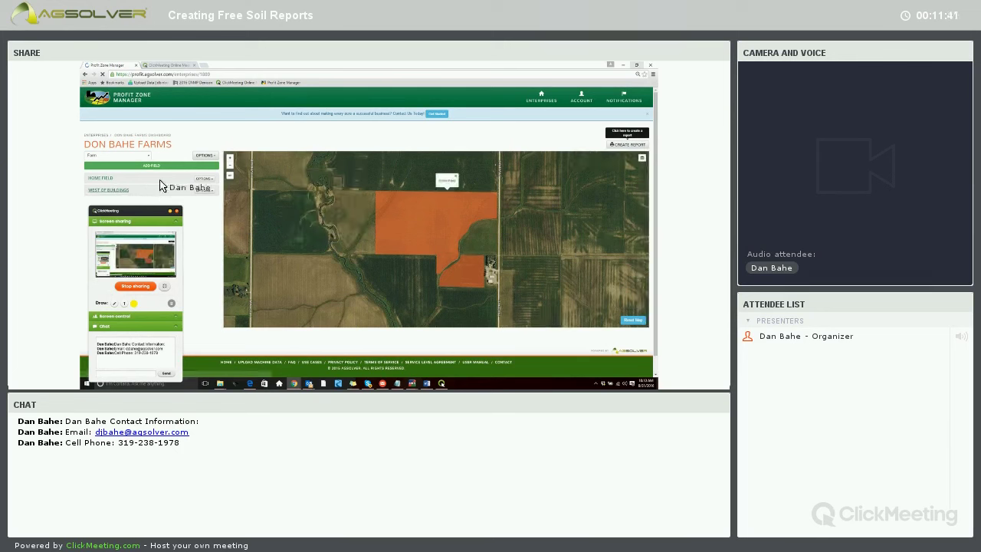
Start a single-field report and select West of Buildings as its field.
{"action": "left_click", "coordinate": [620, 144]}
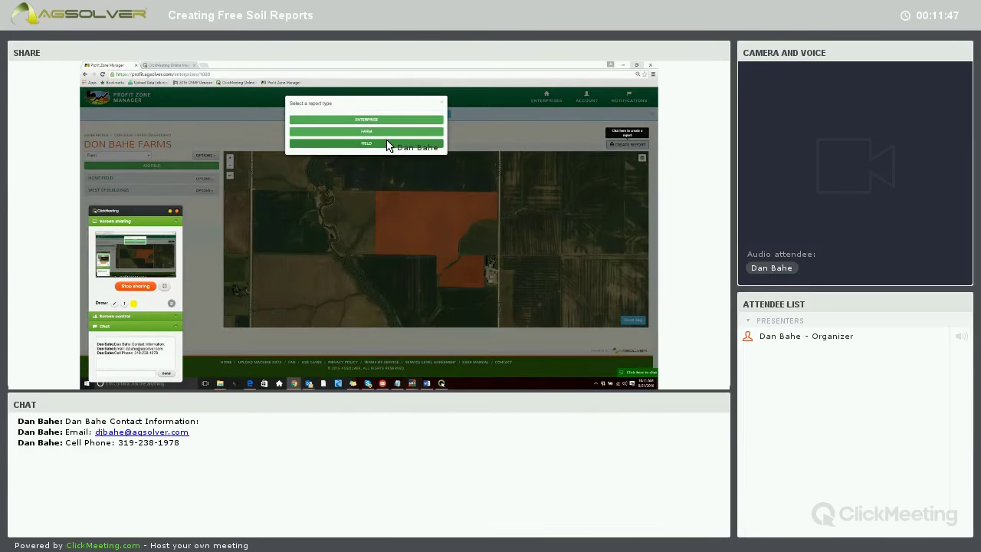
{"action": "left_click", "coordinate": [387, 144]}
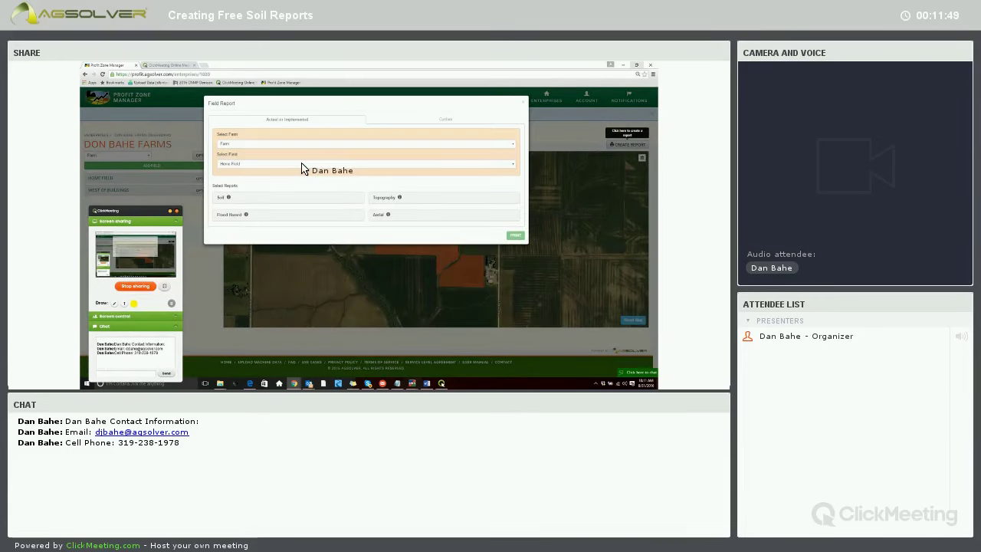
{"action": "left_click", "coordinate": [304, 164]}
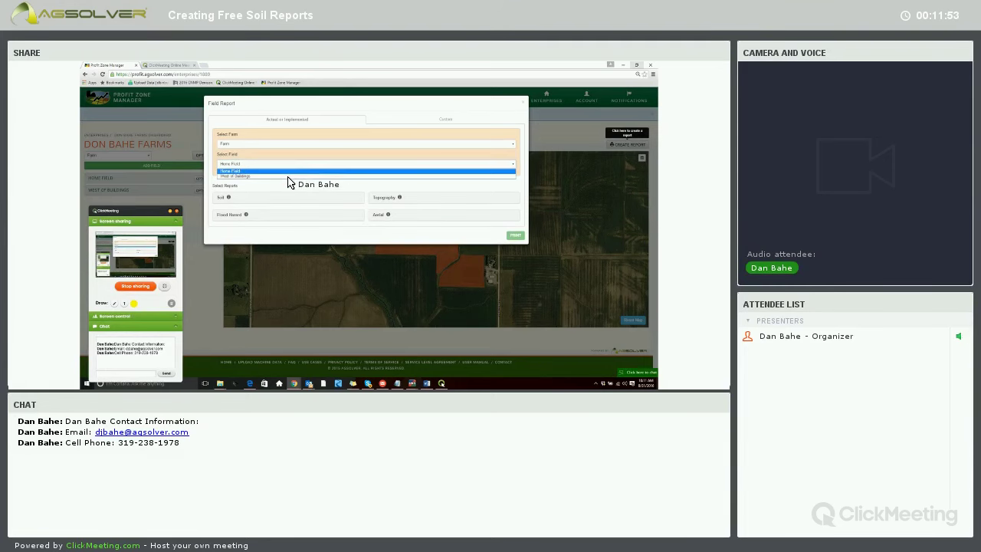
{"action": "left_click", "coordinate": [291, 176]}
Choose the Soil, Flood Hazard, Topography and Aerial reports.
{"action": "left_click", "coordinate": [255, 202]}
{"action": "left_click", "coordinate": [310, 216]}
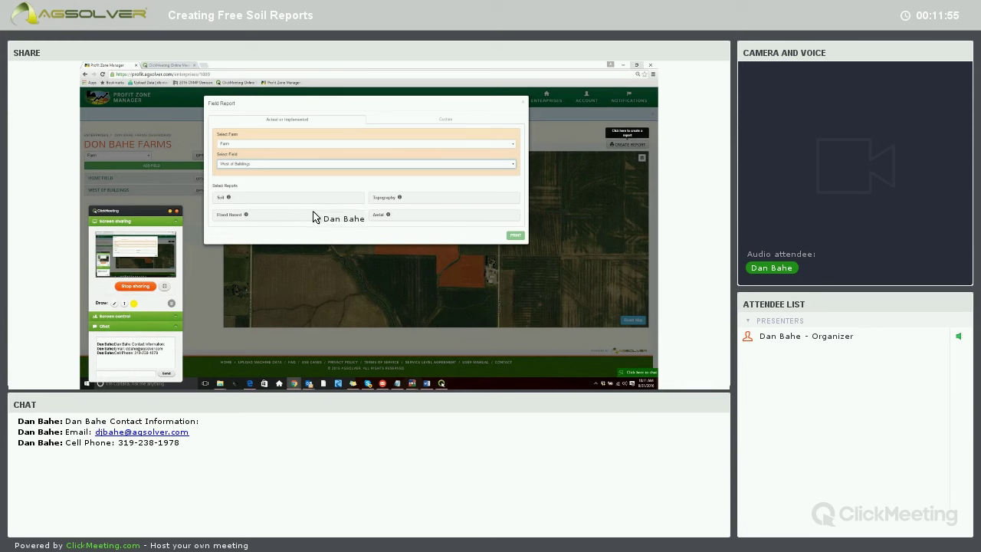
{"action": "left_click", "coordinate": [429, 197]}
{"action": "left_click", "coordinate": [388, 216]}
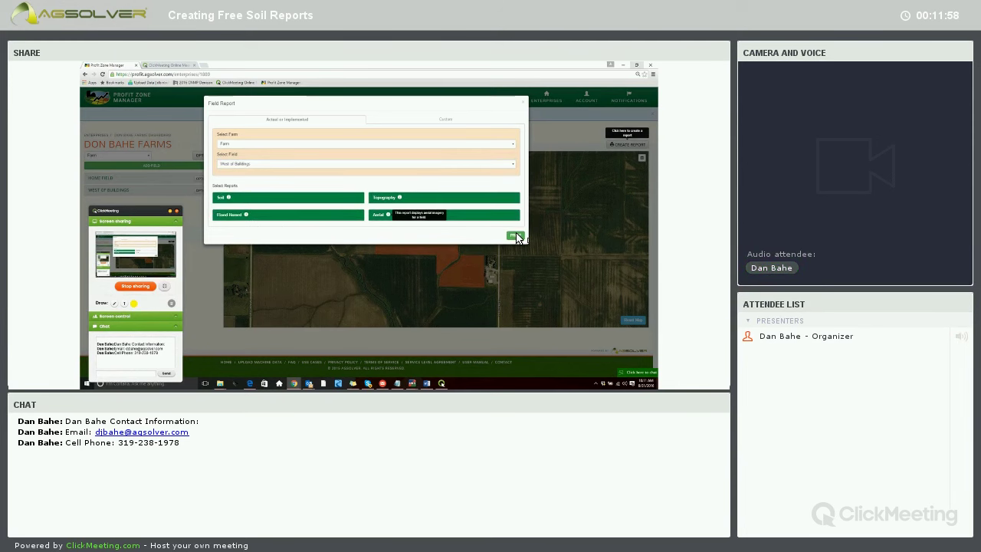
Print the four West of Buildings reports to submit them for processing.
{"action": "left_click", "coordinate": [515, 236]}
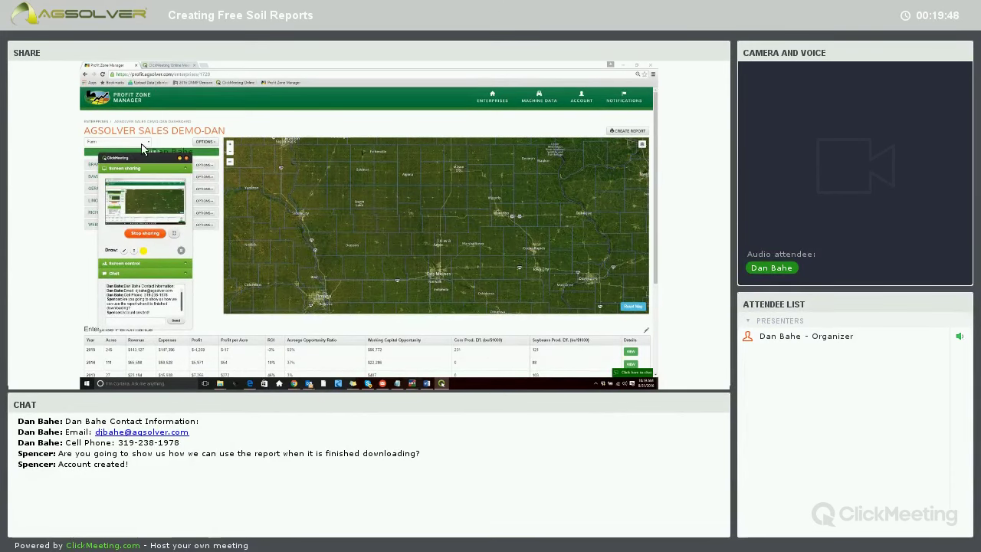
Sign out, then sign back in with the saved login and the account password.
{"action": "left_click", "coordinate": [581, 98]}
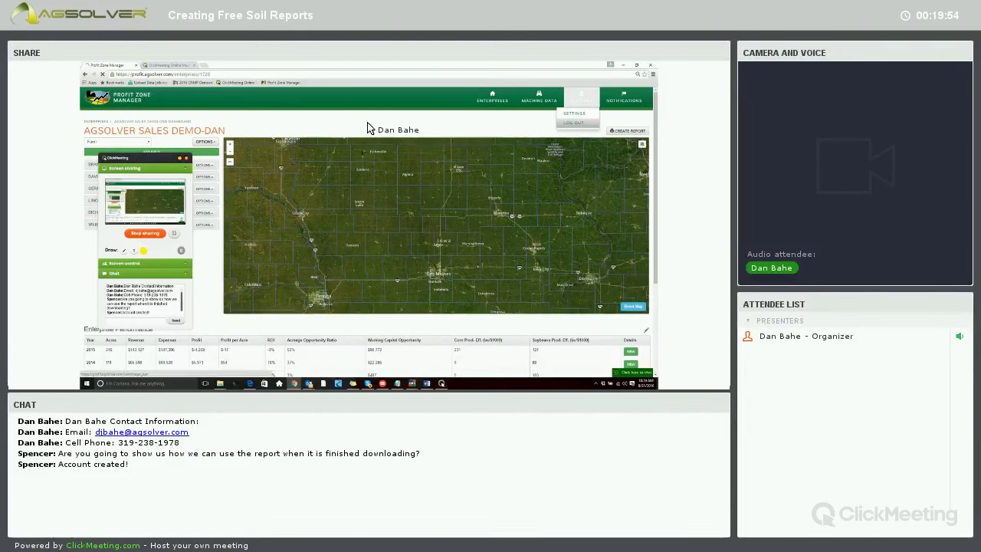
{"action": "left_click", "coordinate": [506, 103]}
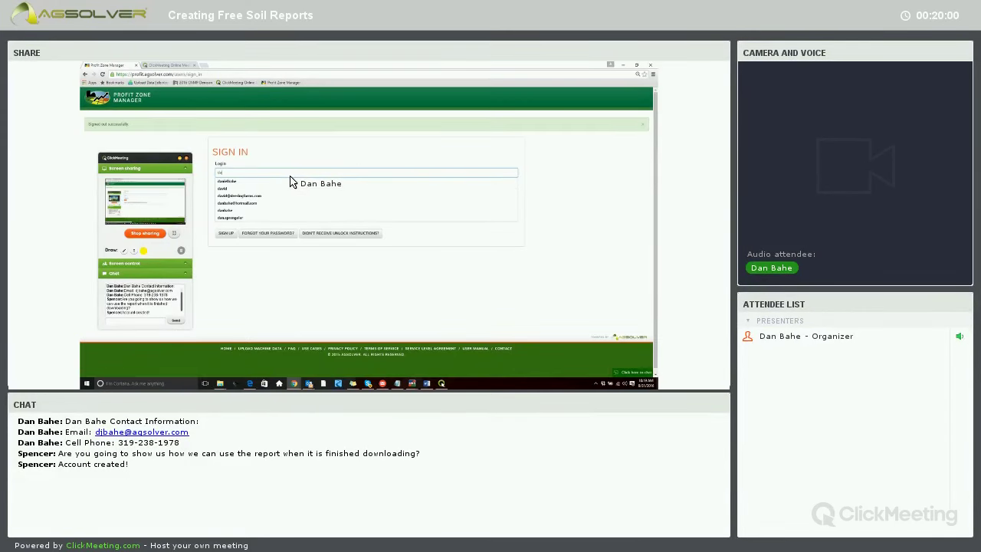
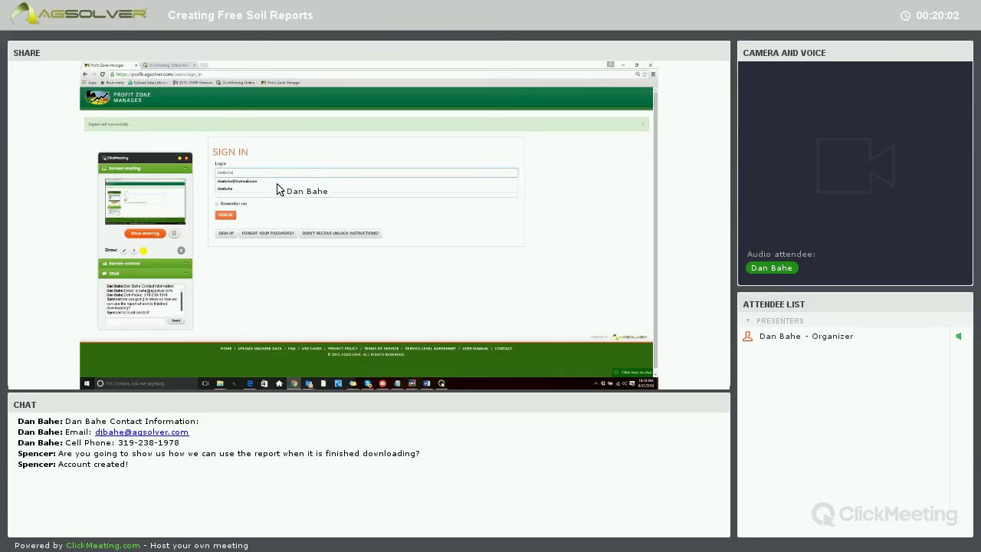
{"action": "left_click", "coordinate": [277, 182]}
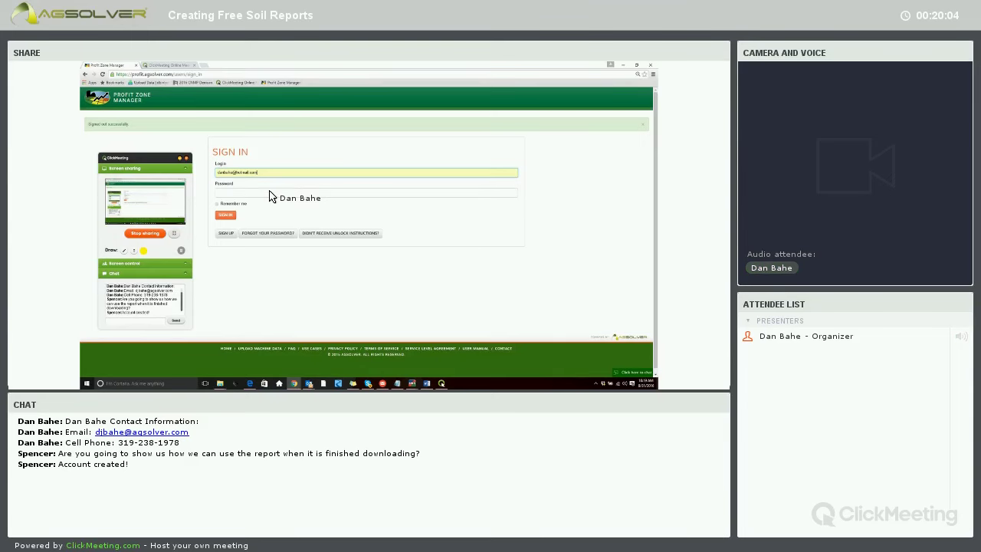
{"action": "left_click", "coordinate": [268, 193]}
{"action": "type", "text": "•••"}
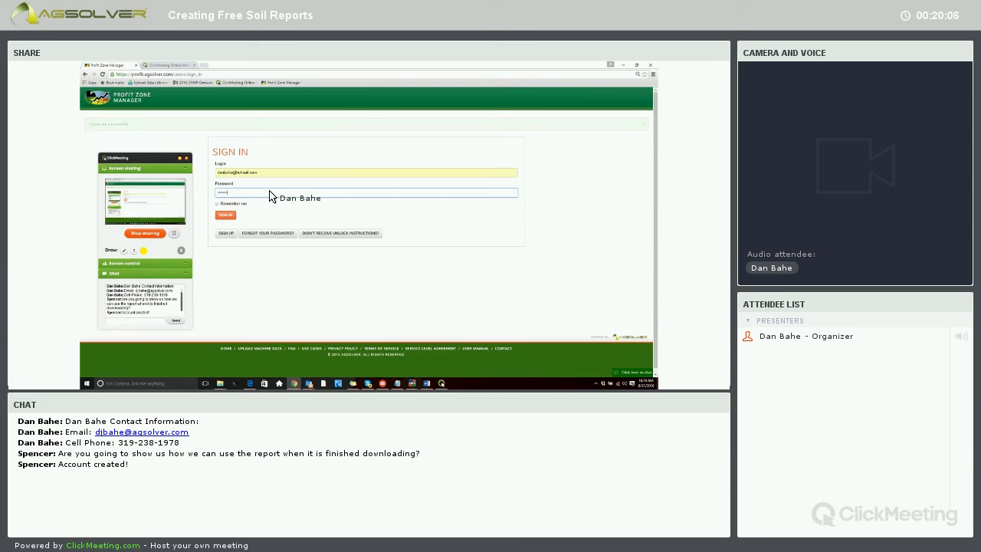
{"action": "key", "text": "Return"}
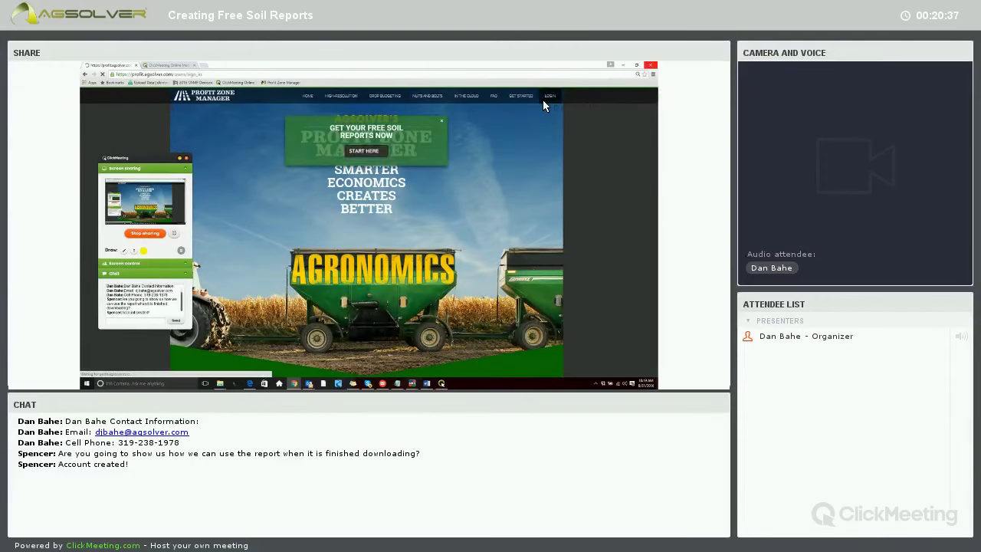
Retry sign-in with the saved login, re-entering the password after the invalid-login error.
{"action": "left_click", "coordinate": [548, 96]}
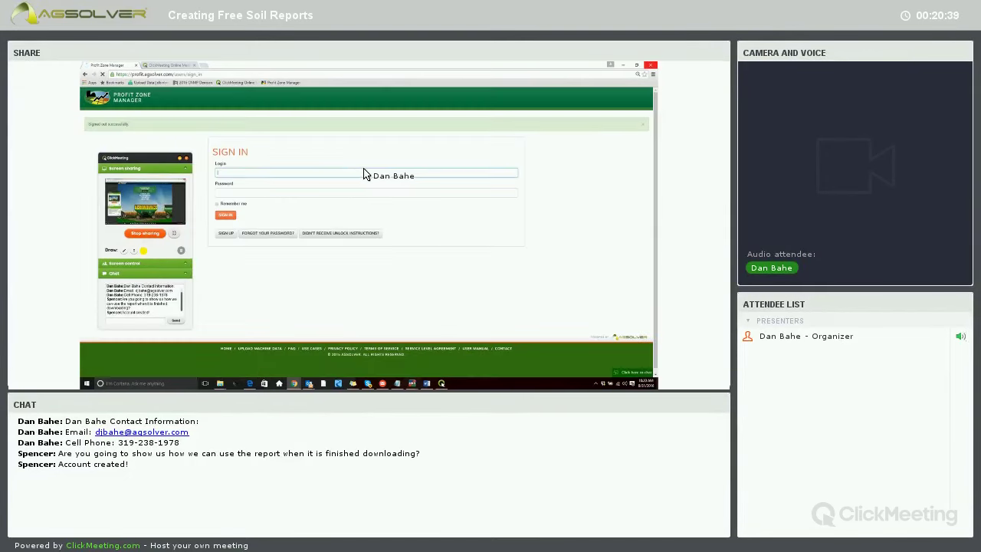
{"action": "left_click", "coordinate": [358, 174]}
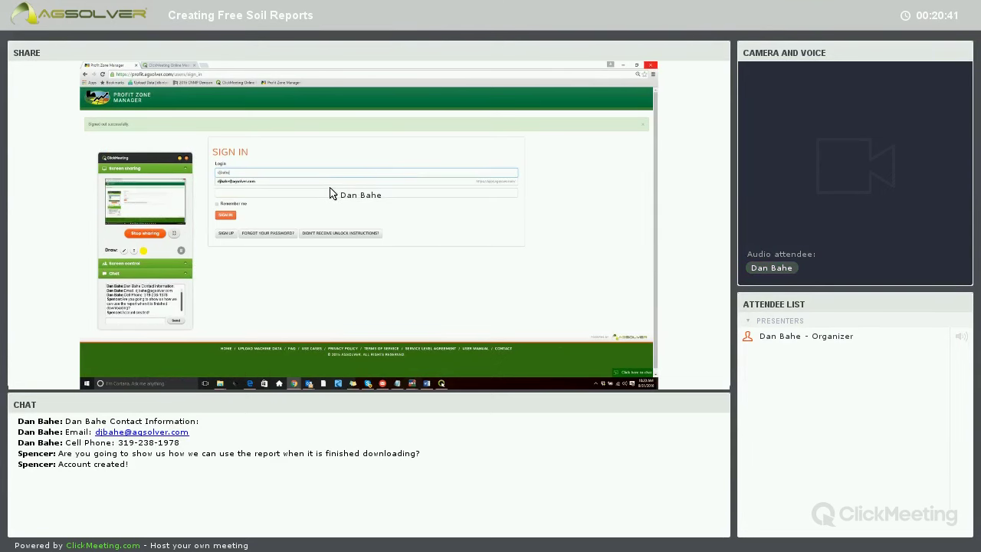
{"action": "left_click", "coordinate": [329, 183]}
{"action": "left_click", "coordinate": [330, 193]}
{"action": "type", "text": "•"}
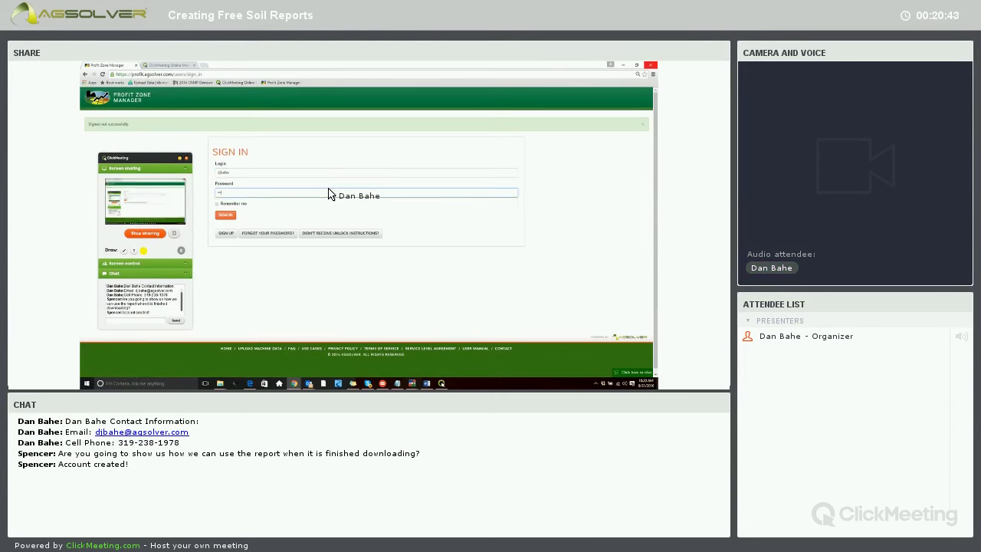
{"action": "type", "text": "••••"}
{"action": "key", "text": "Return"}
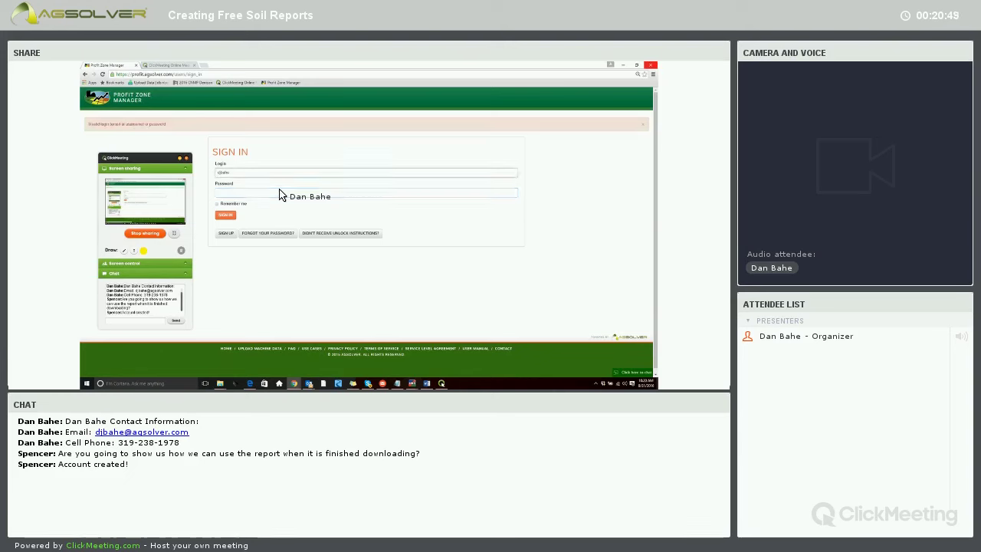
{"action": "left_click", "coordinate": [280, 194]}
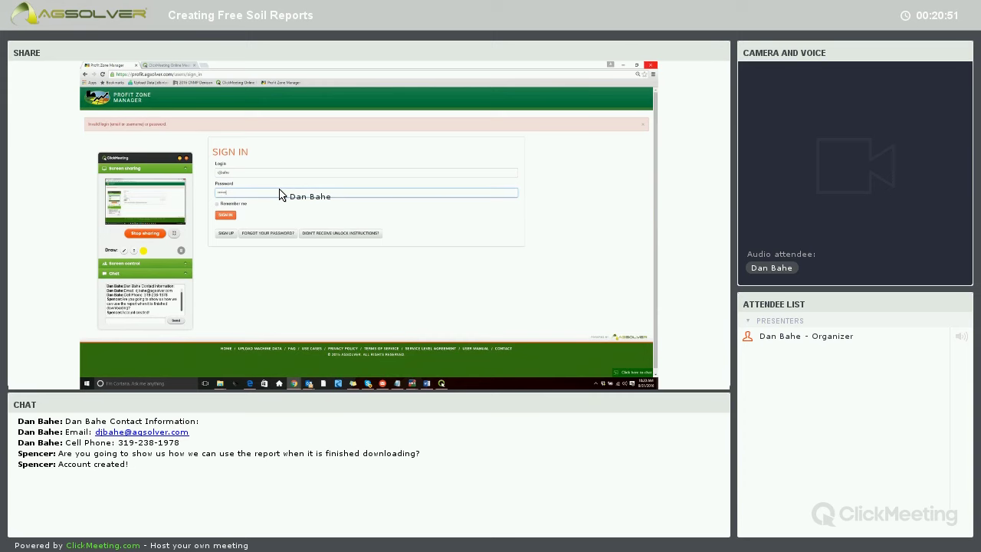
{"action": "key", "text": "Return"}
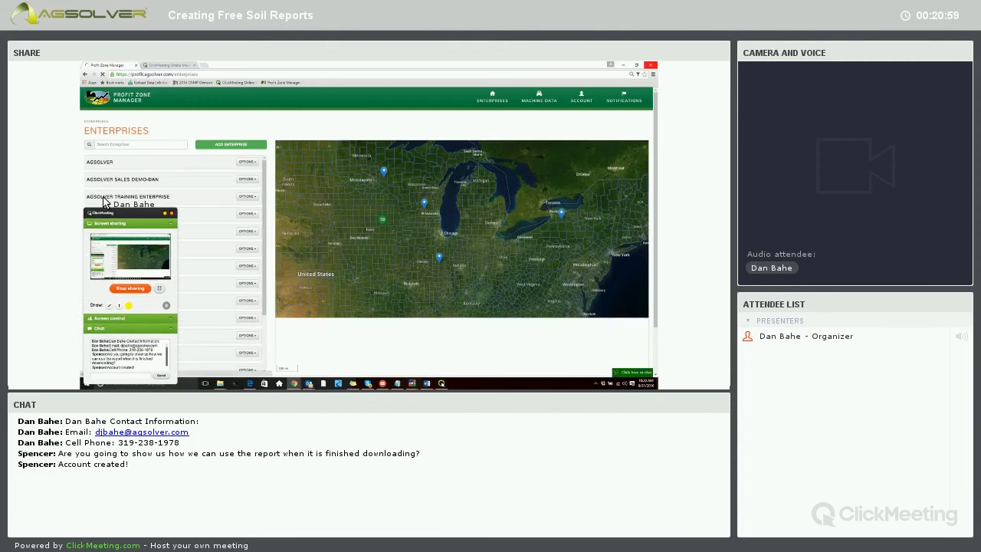
Open AGSOLVER TRAINING ENTERPRISE and generate its Enterprise Report.
{"action": "left_click", "coordinate": [103, 196]}
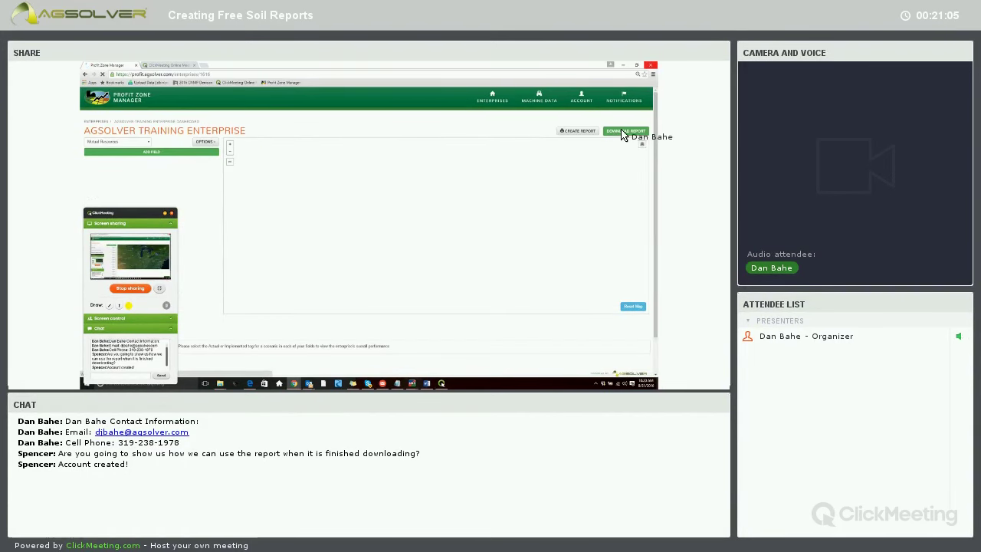
{"action": "left_click", "coordinate": [622, 132]}
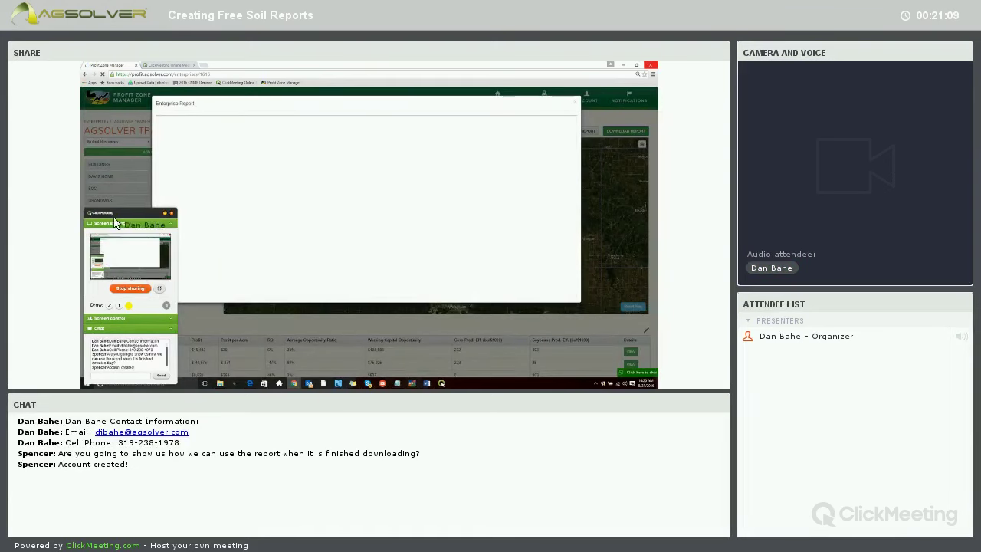